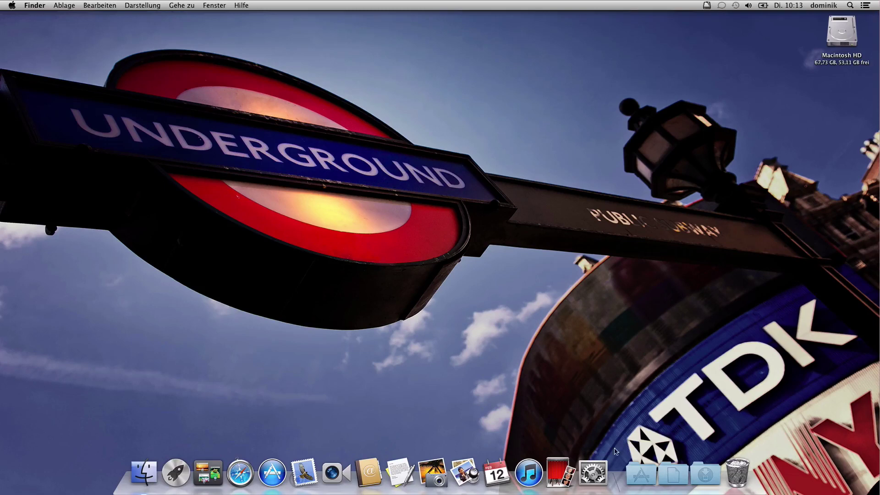
Enable Bildschirmfreigabe in the system's sharing preferences and review its computer settings, accepting them without changes.
left_click(593, 472)
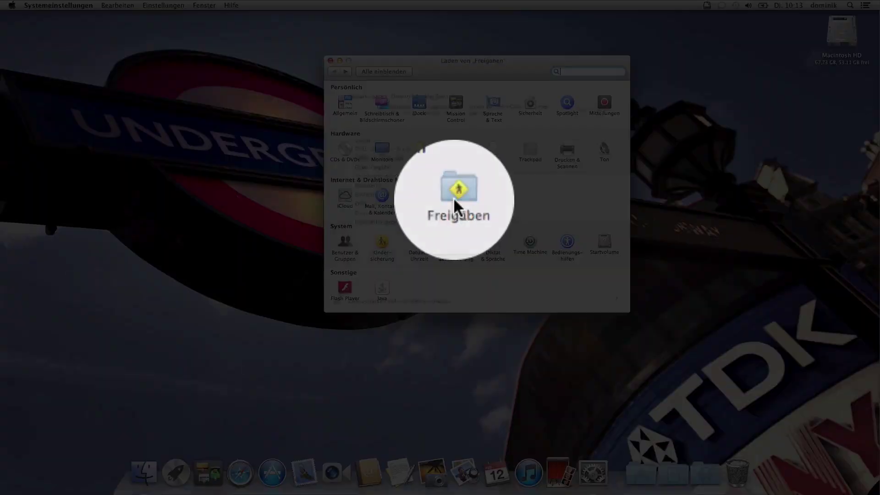
left_click(453, 197)
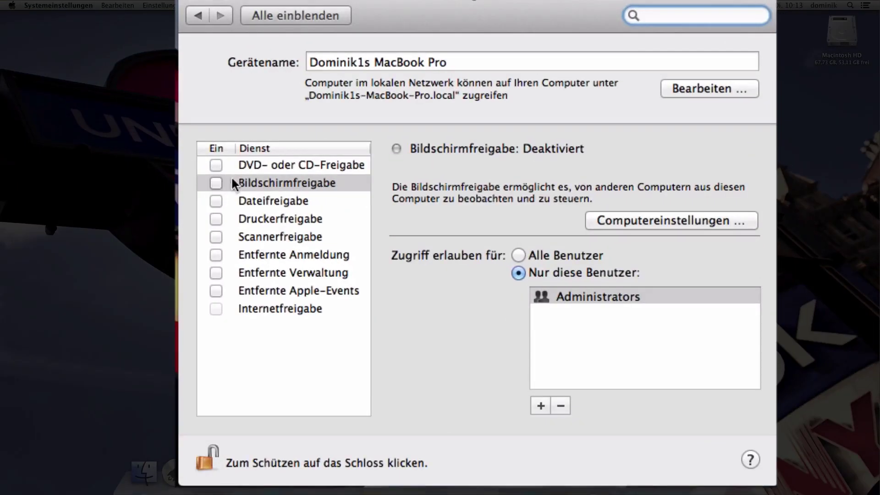
left_click(260, 181)
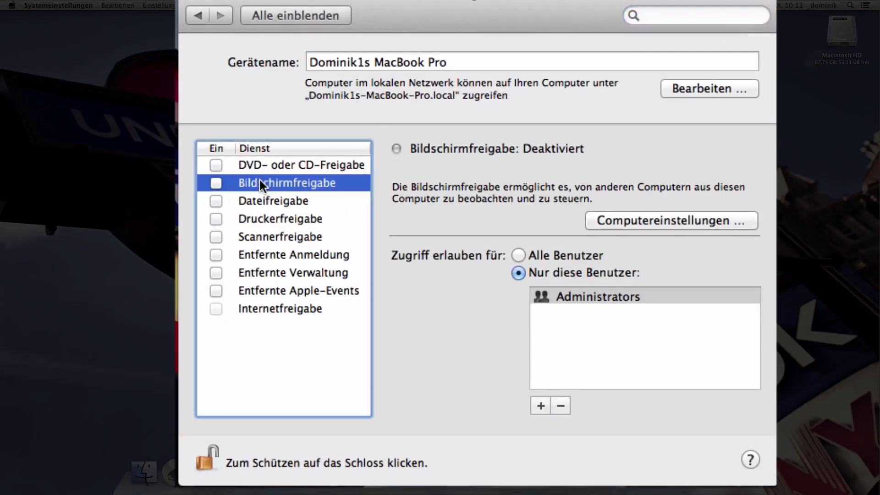
left_click(216, 182)
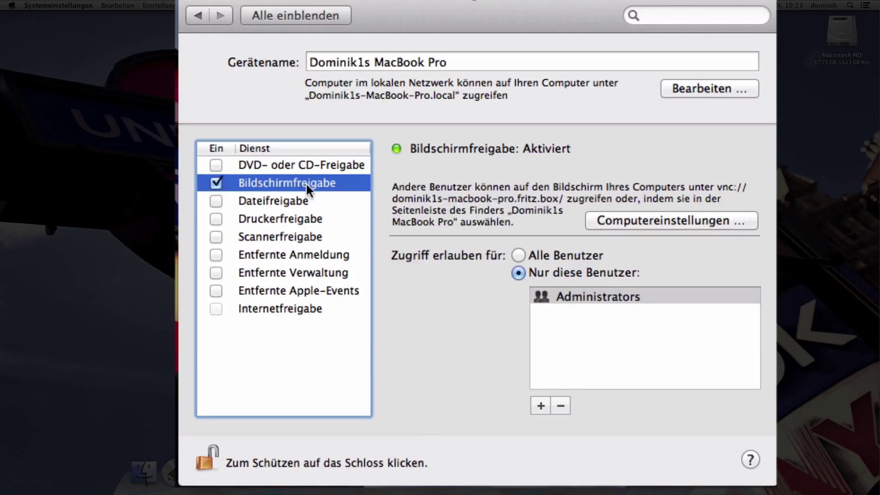
left_click(625, 221)
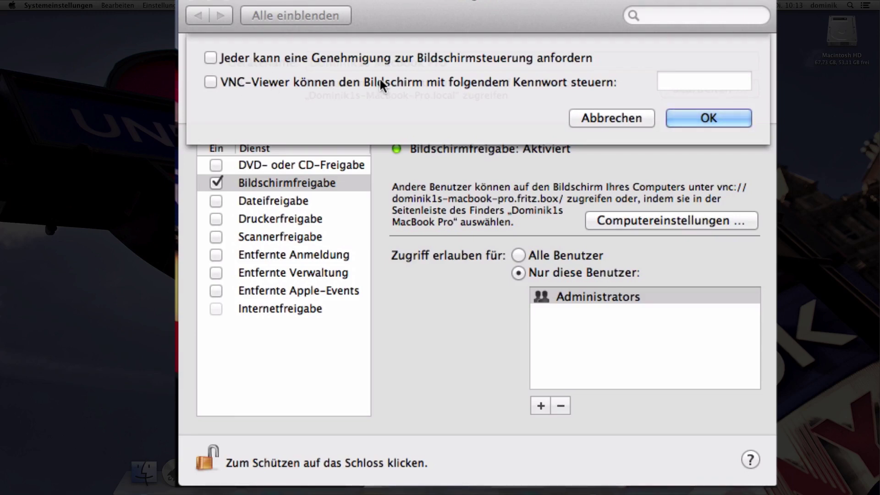
left_click(681, 120)
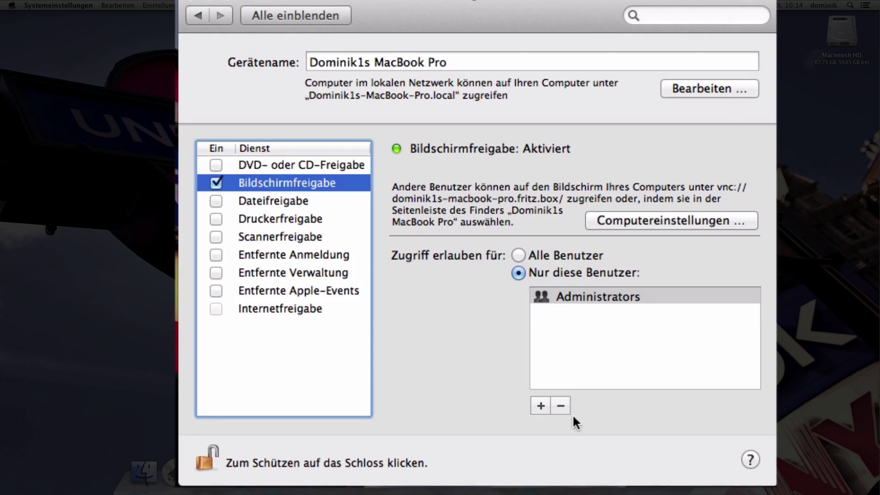
Add the second user account to those allowed screen sharing access and close the system preferences.
left_click(541, 406)
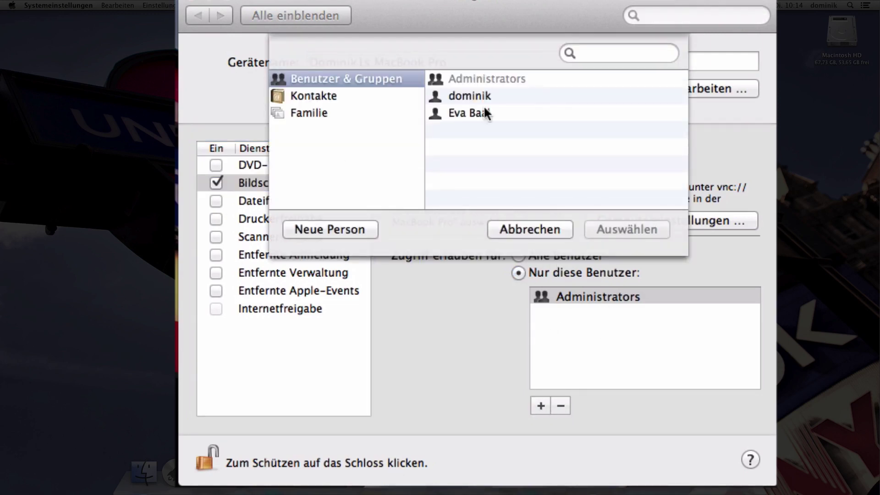
double_click(524, 113)
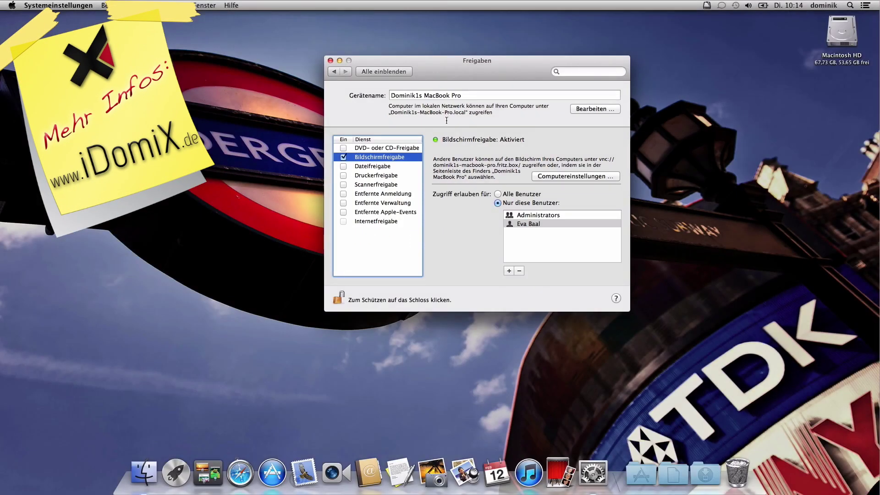
left_click(393, 72)
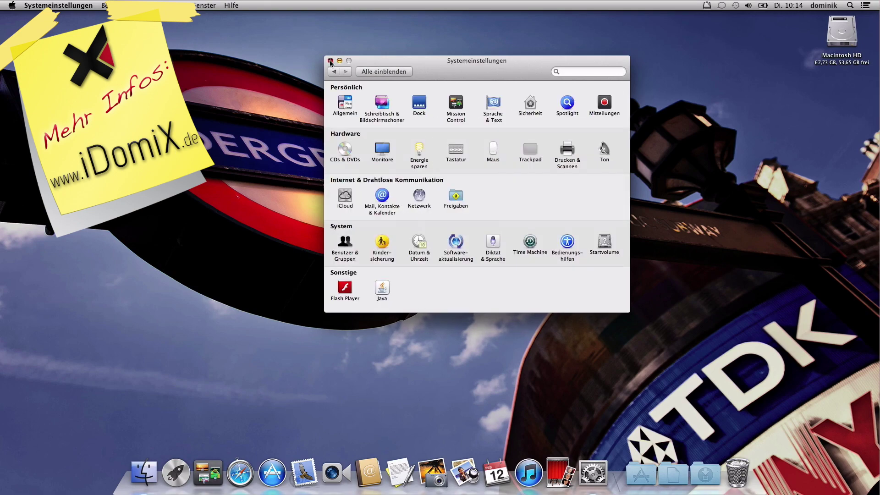
left_click(331, 61)
Show the shared network devices in a new Finder window and select the other MacBook Pro.
key("super+n")
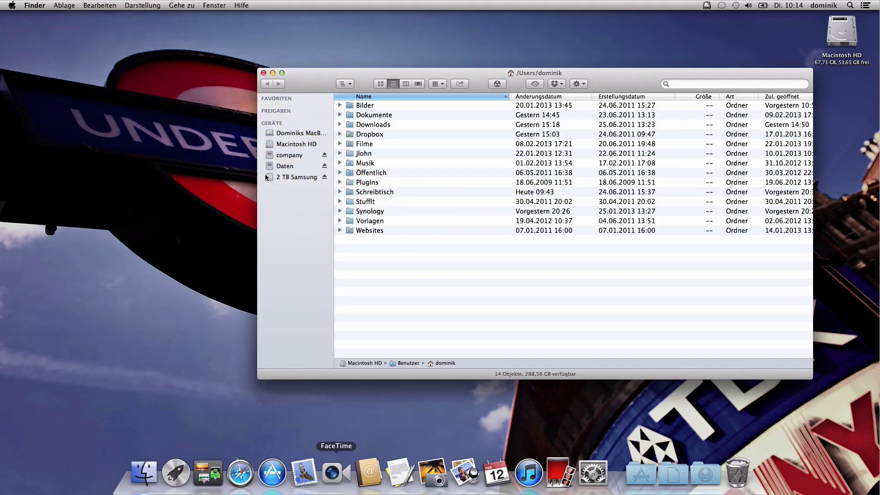
mouse_move(282, 112)
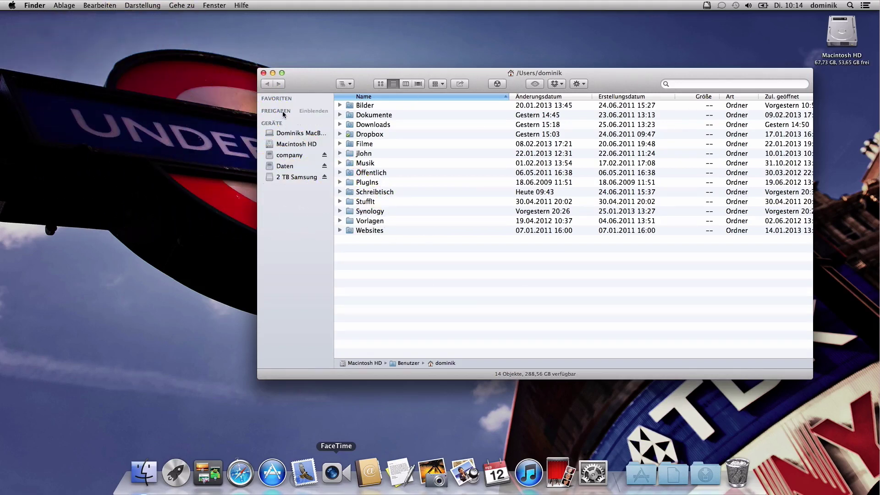
left_click(307, 112)
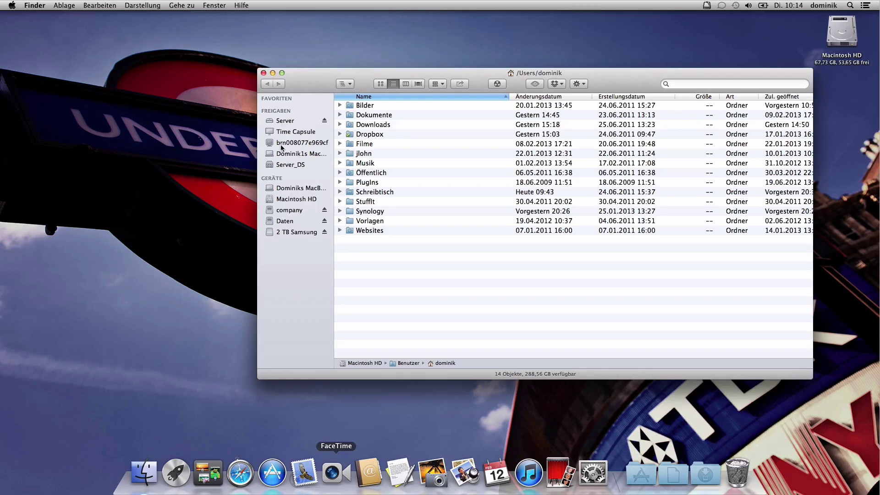
left_click(273, 154)
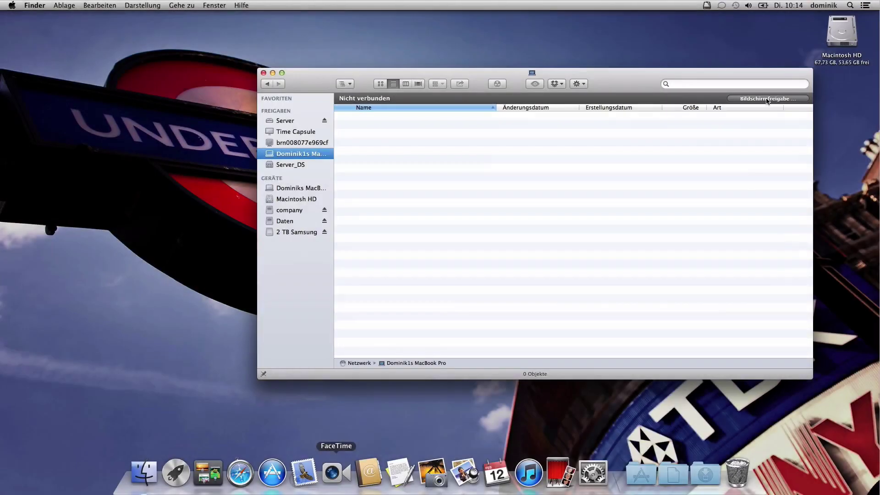
Start screen sharing with the selected MacBook Pro, connecting as a registered user with the account password.
left_click(766, 99)
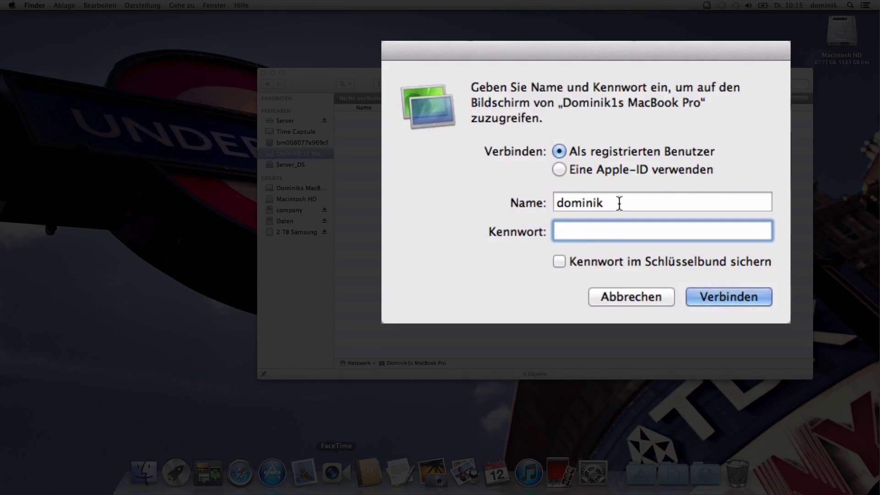
key("shift+Tab")
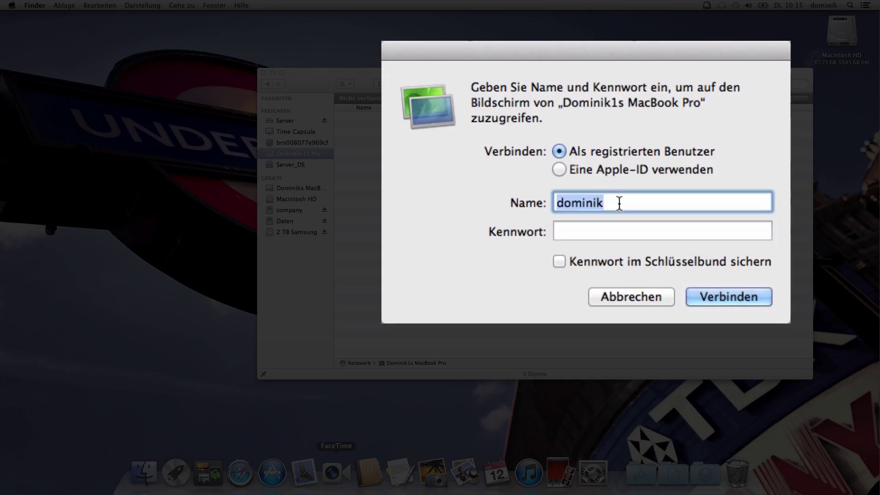
key("Tab")
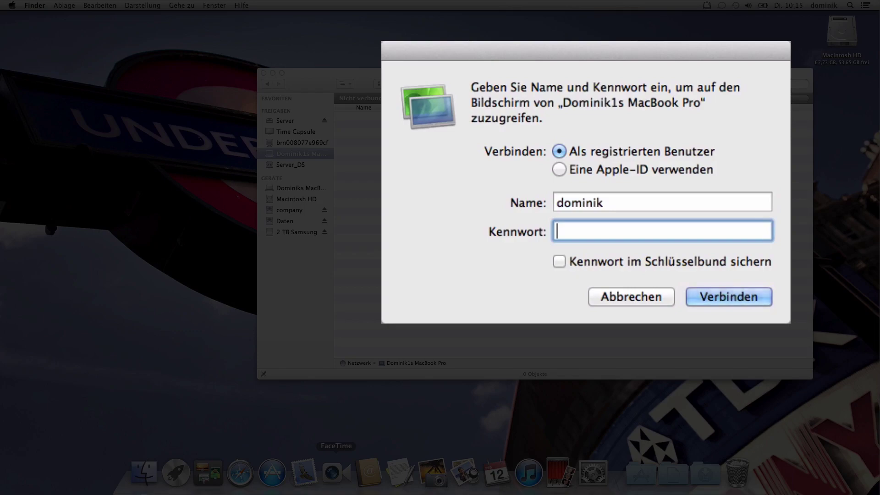
type("••••••••")
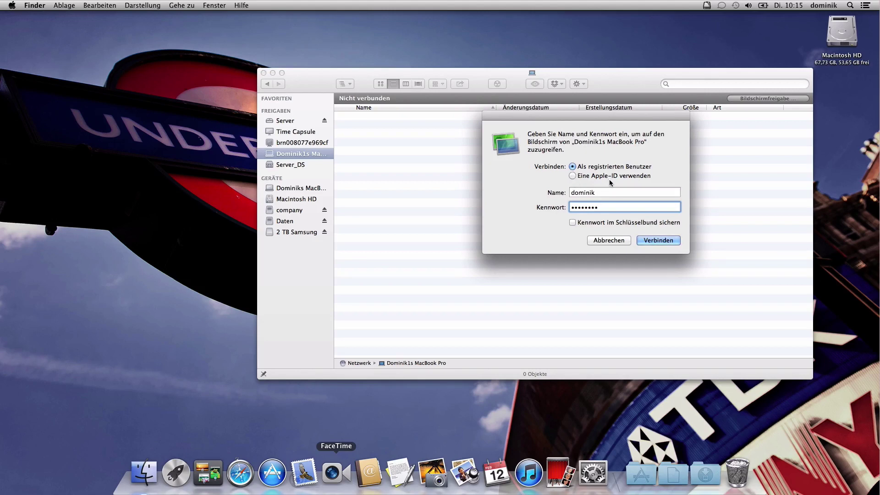
left_click(661, 239)
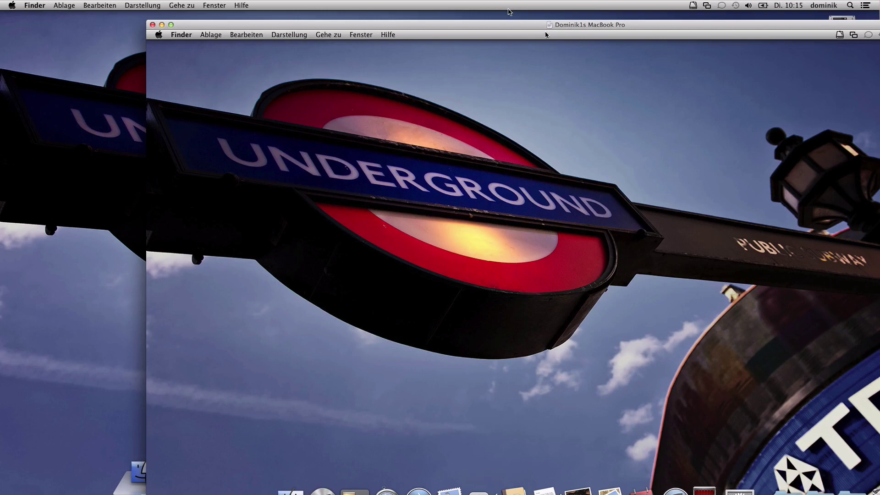
Enlarge the remote screen and try out remote control by opening and closing a Finder window there.
double_click(508, 26)
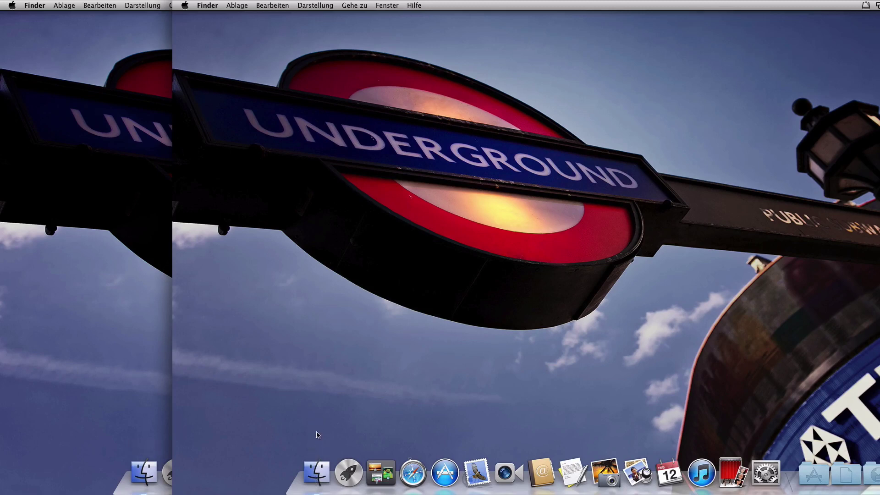
left_click(317, 461)
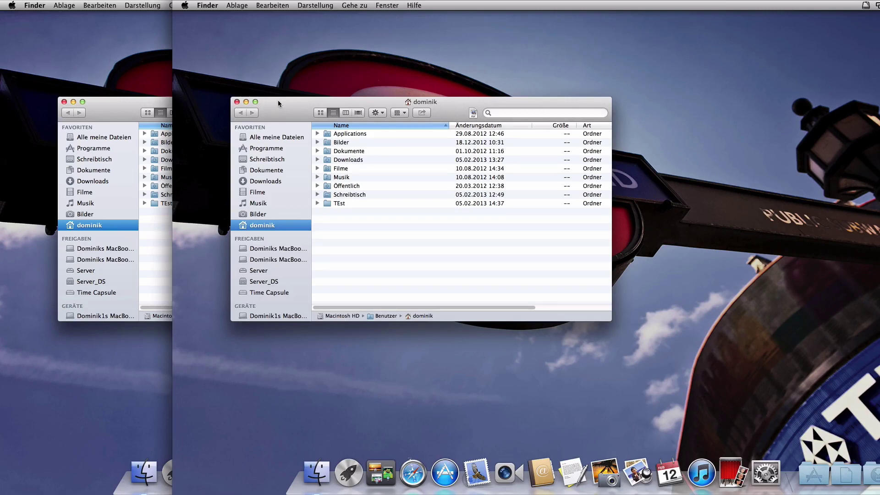
left_click(236, 102)
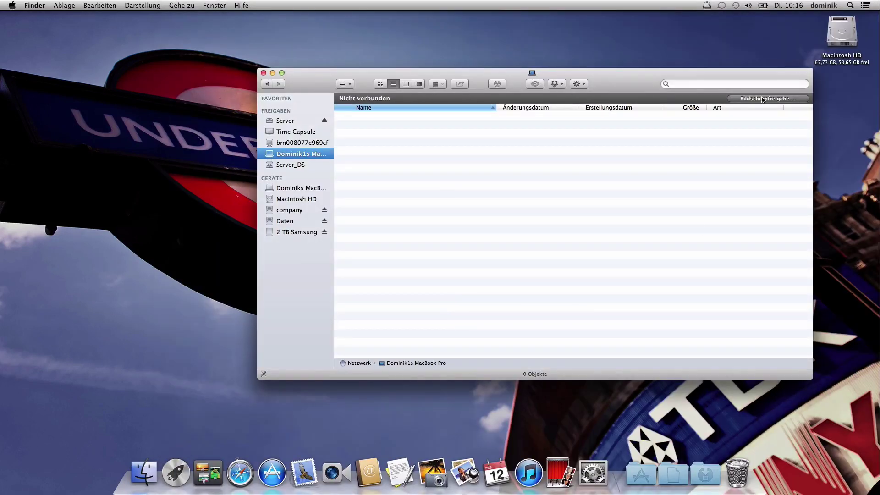
Connect to the MacBook Pro's screen with the second user's name and password, choosing a separate login session.
left_click(763, 99)
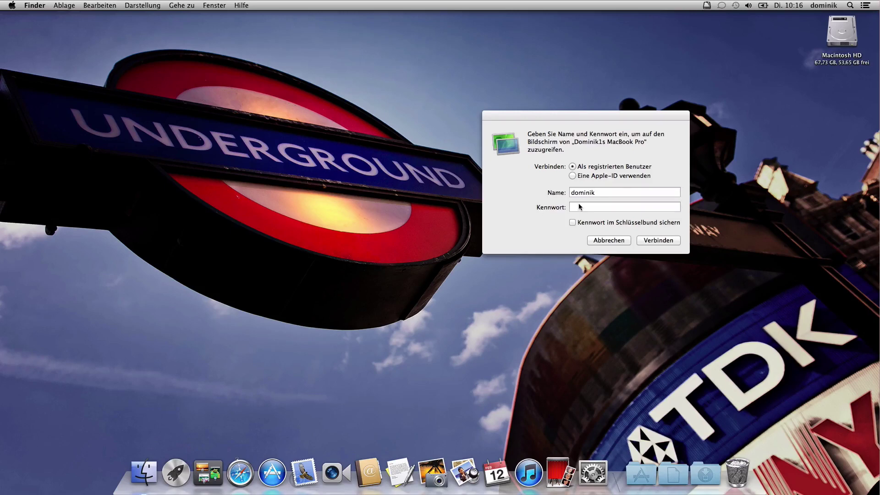
left_click(598, 192)
type("eva")
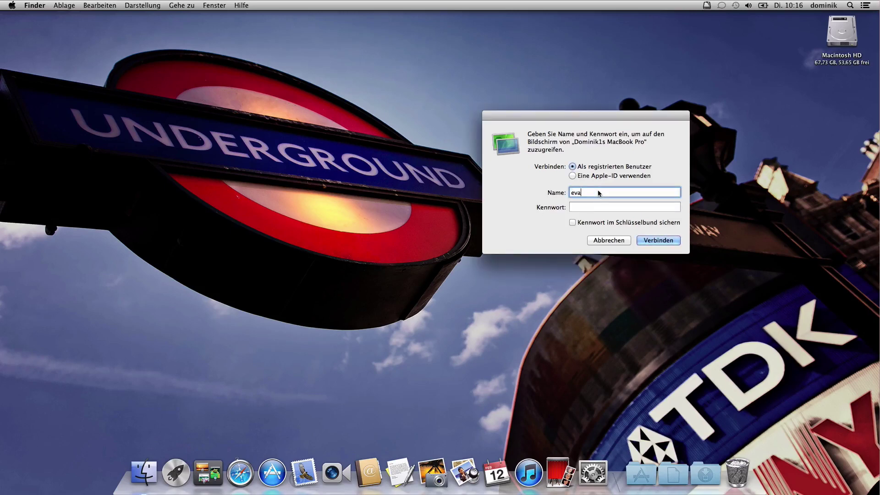
key("Tab")
type("•••••••")
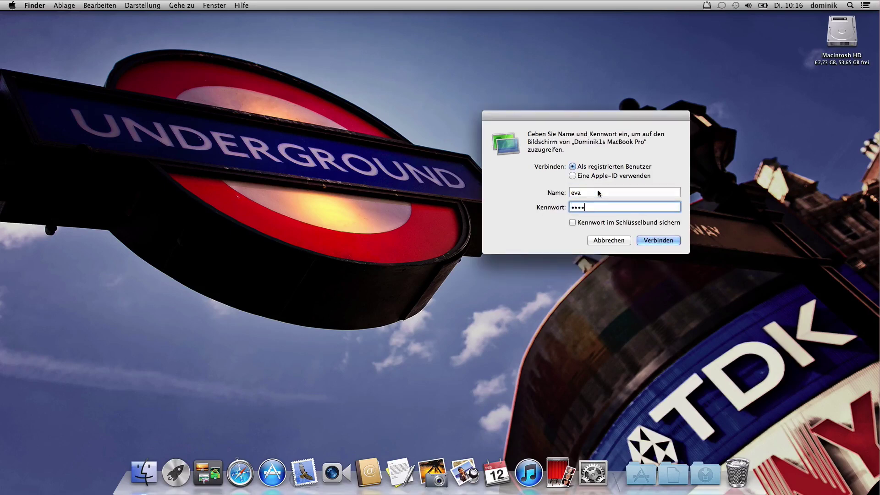
key("Return")
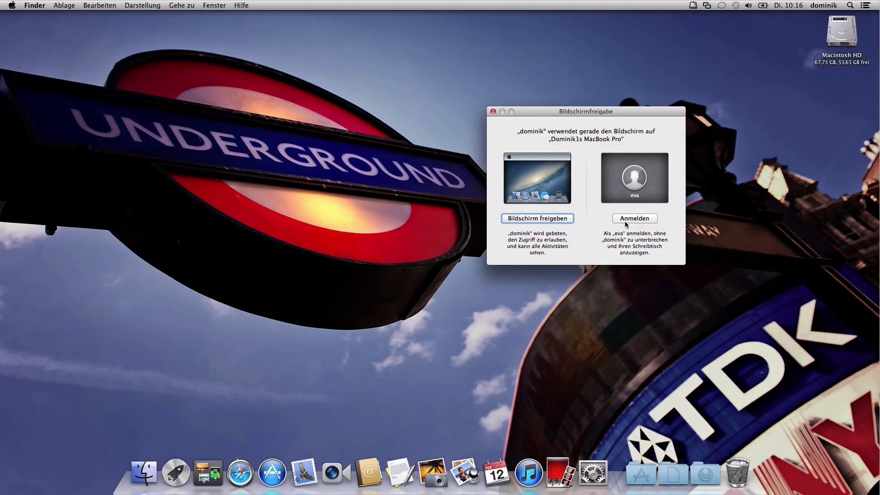
left_click(628, 218)
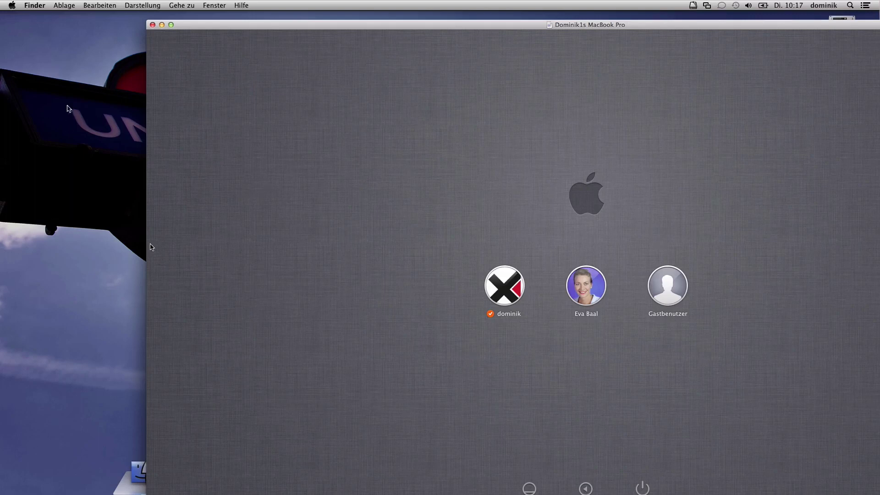
Reposition the remote window and log in the second user on the remote login screen with the account password.
left_click_drag(204, 26, 362, 9)
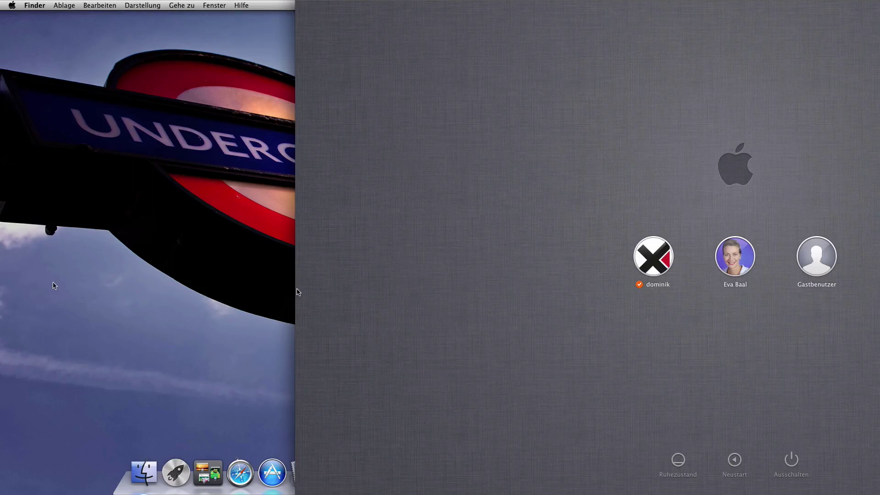
left_click(741, 269)
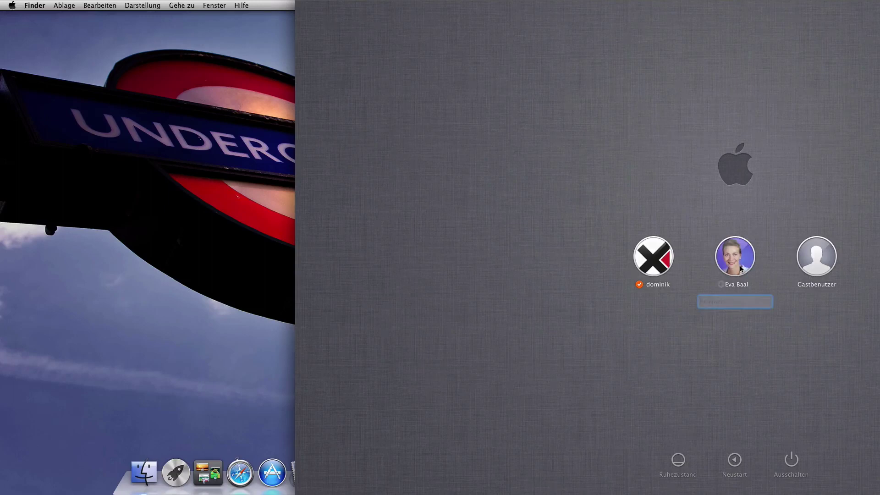
type("••••")
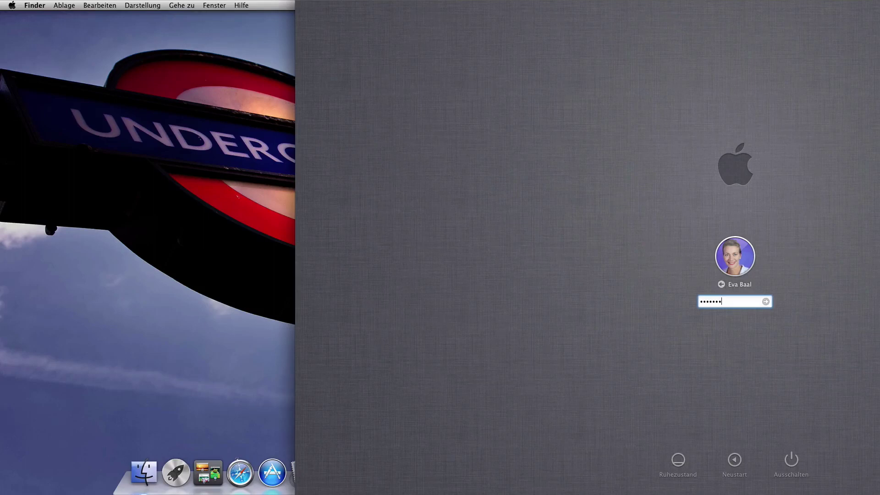
key("Return")
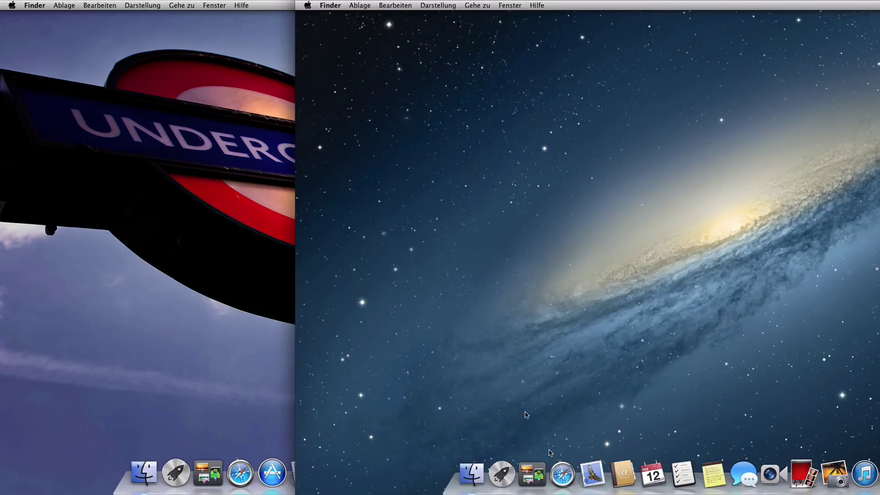
Log the second user out of the remote Mac.
left_click(308, 6)
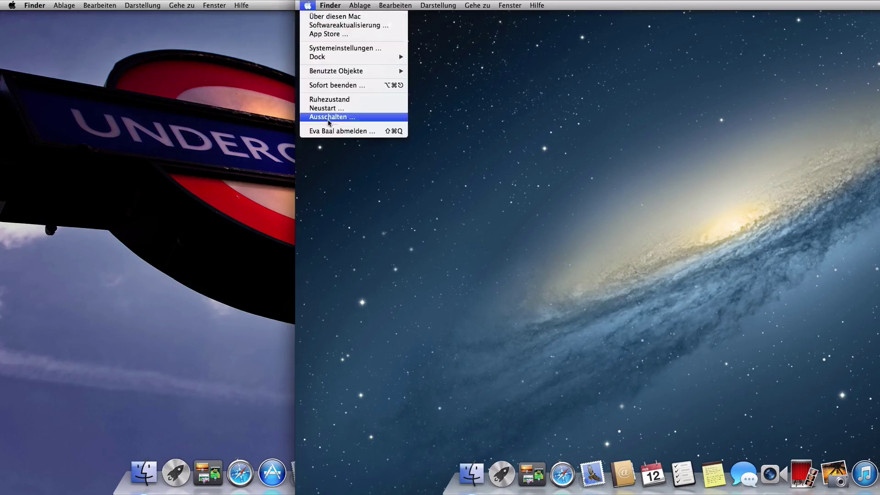
left_click(338, 132)
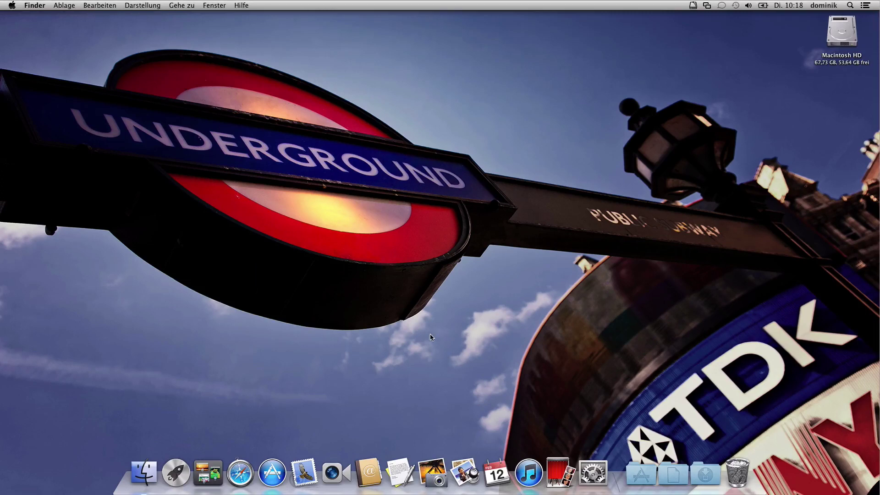
In the screen sharing computer settings, disable VNC viewer password access, allow anyone to request permission to control the screen, and close the preferences.
left_click(583, 476)
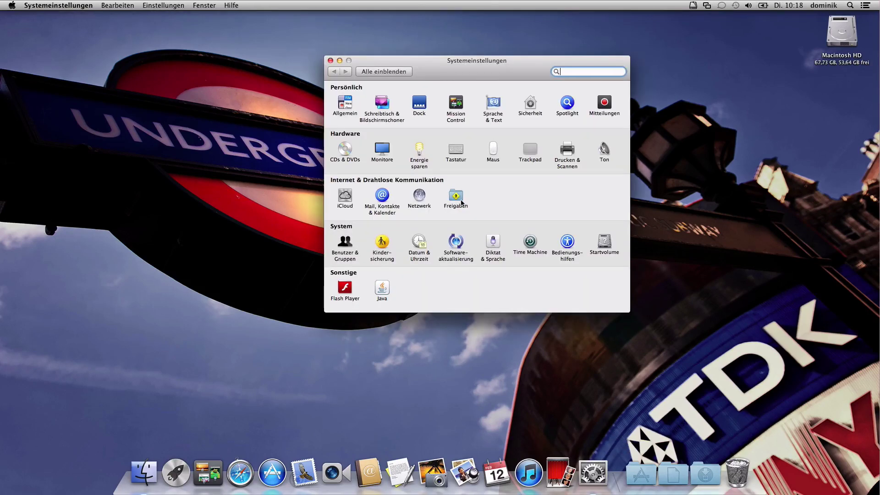
left_click(460, 202)
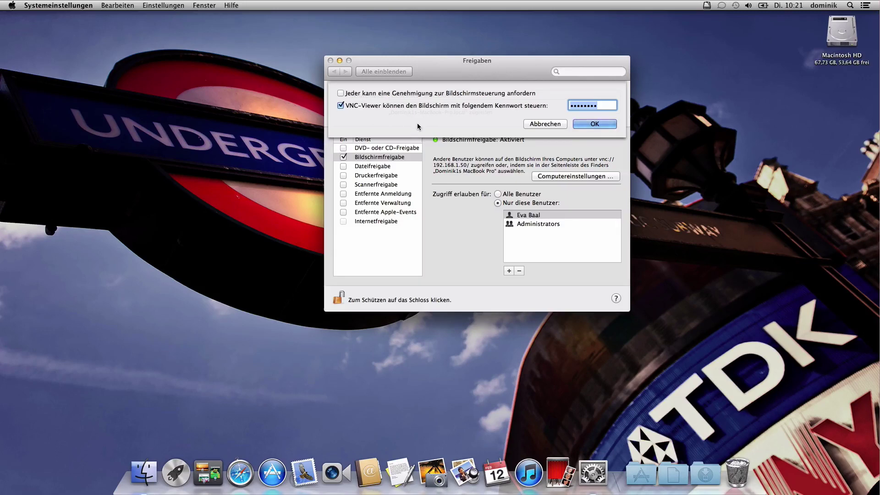
left_click(344, 106)
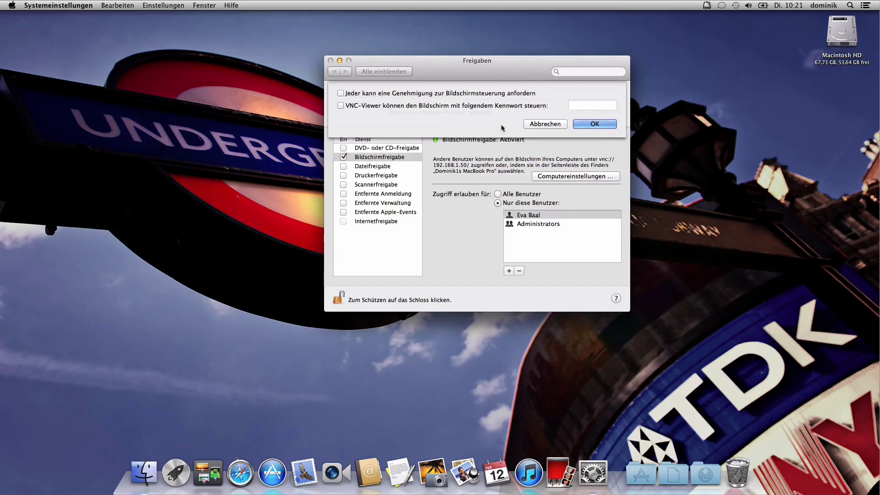
left_click(431, 95)
left_click(590, 126)
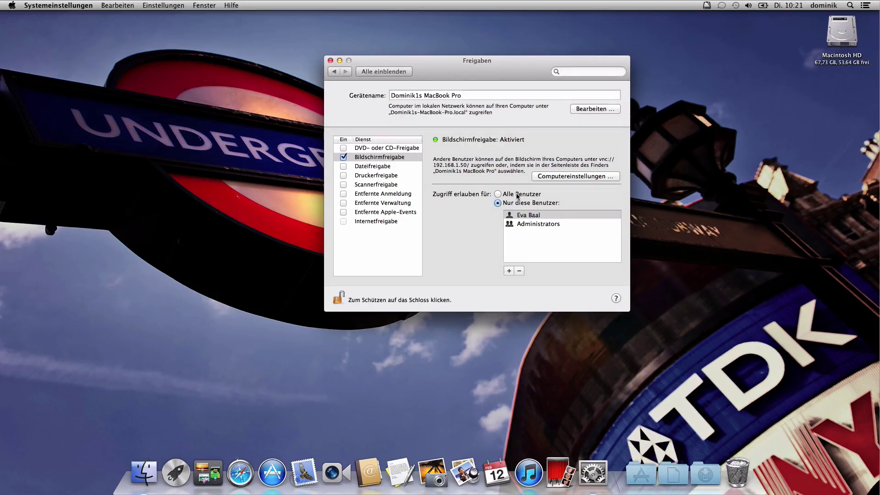
left_click(382, 72)
left_click(330, 61)
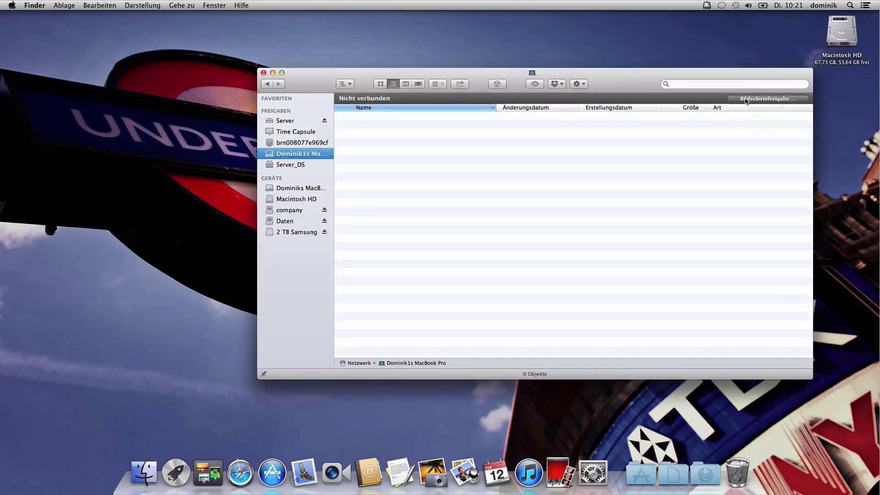
Request access to the MacBook Pro's screen by asking for permission (Durch Fragen um Erlaubnis) and approve the guest's request on that Mac.
left_click(747, 100)
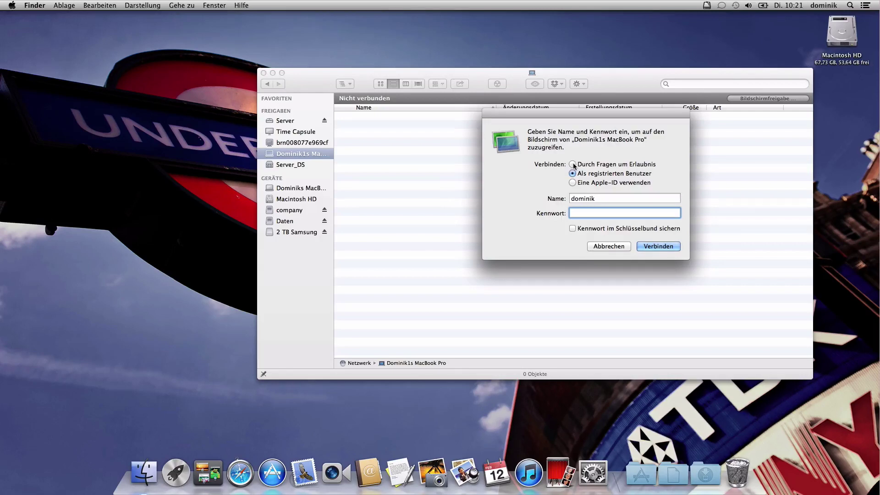
left_click(573, 164)
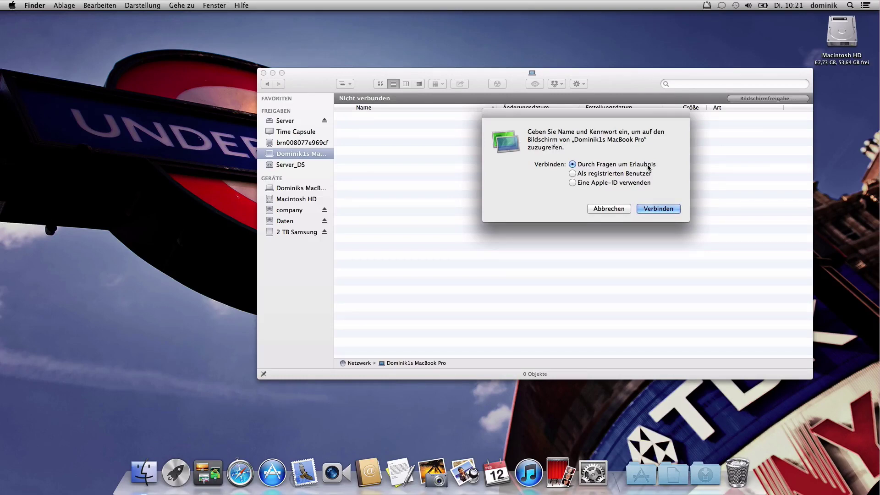
left_click(646, 209)
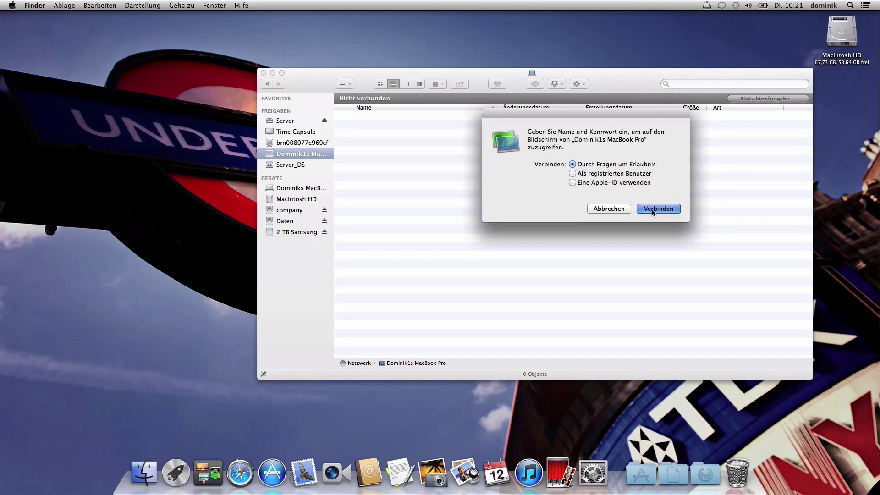
left_click(264, 73)
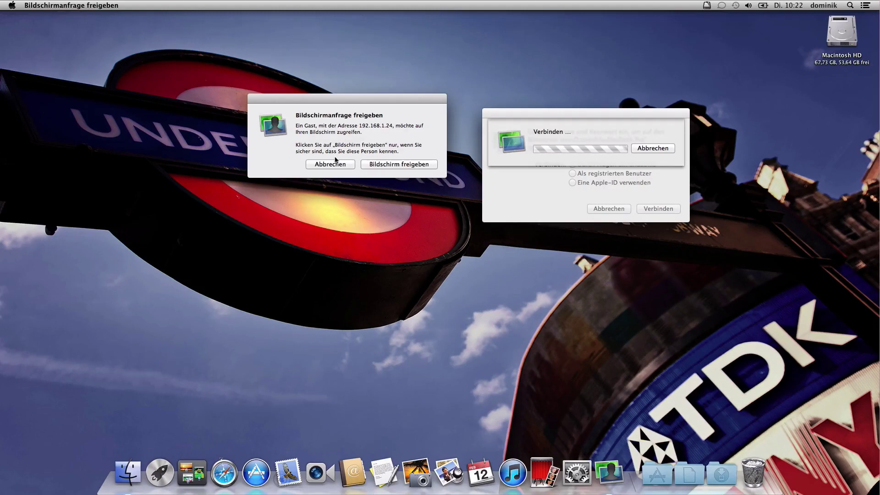
left_click(384, 164)
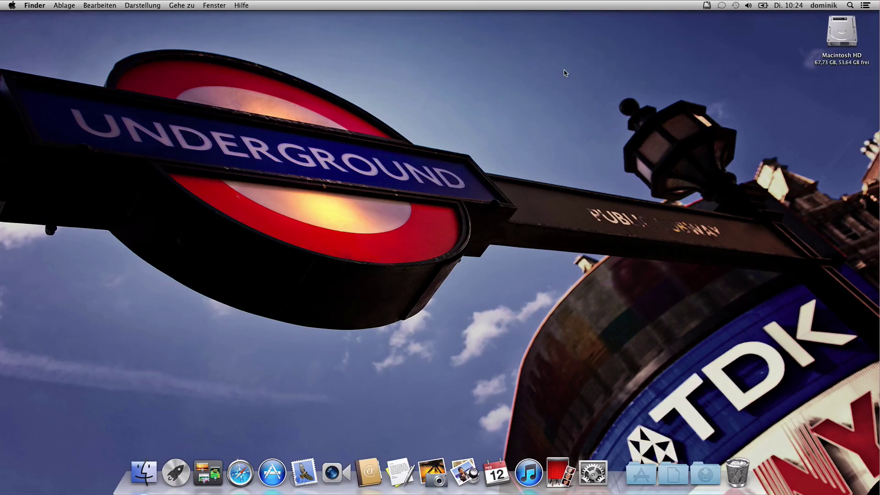
left_click(632, 5)
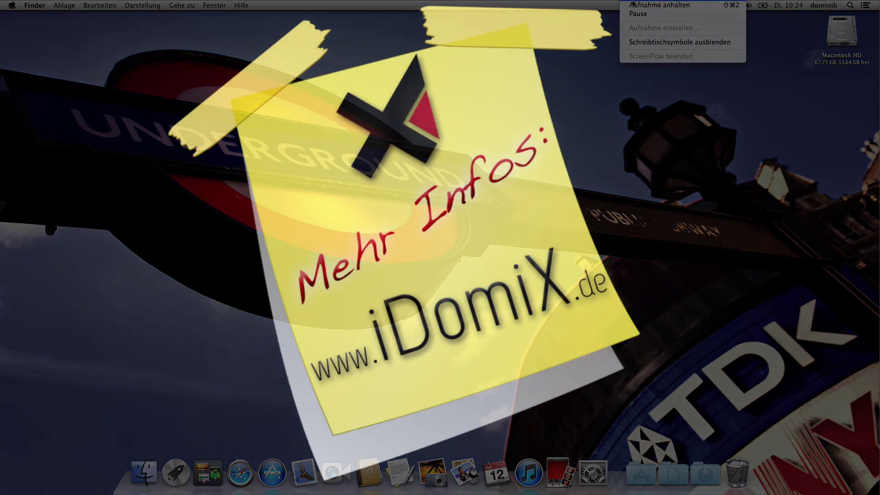